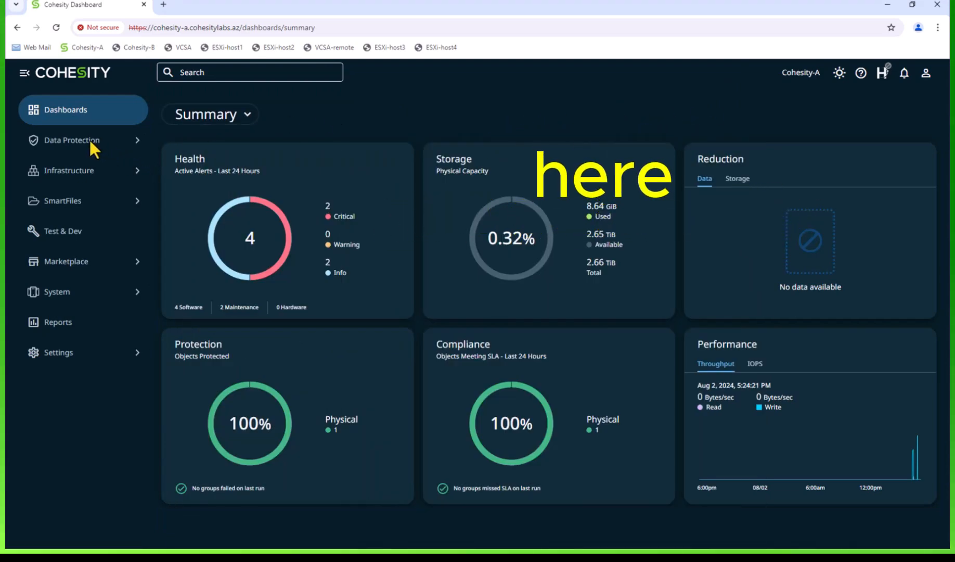
Step: Begin a new protection policy named WORM and expand it to the full set of policy options
click(89, 138)
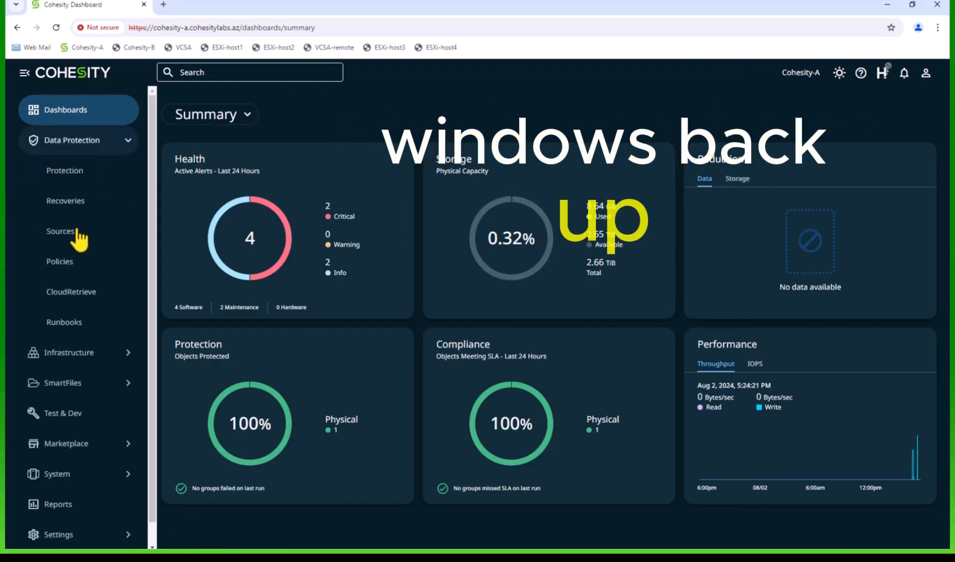
click(68, 267)
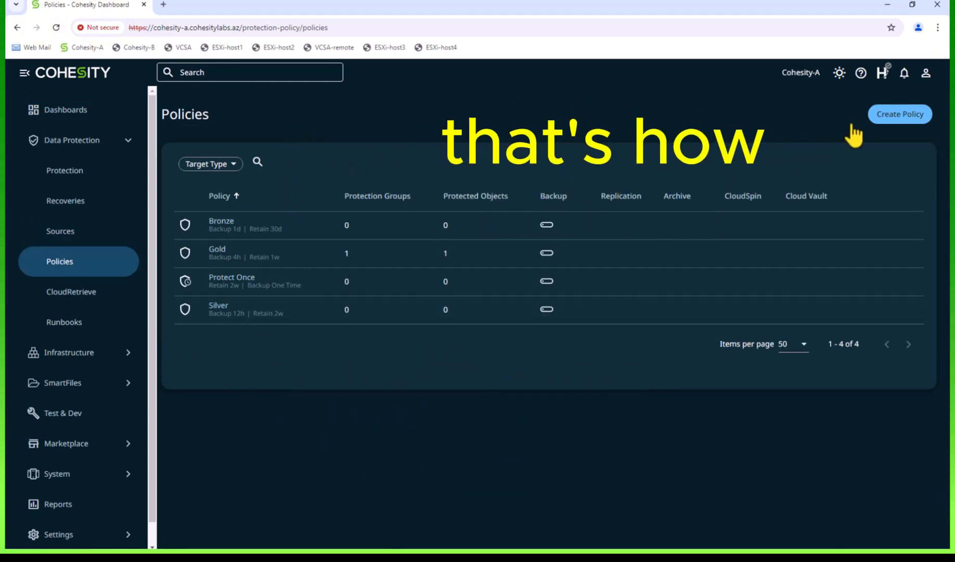
click(900, 116)
text(WORM)
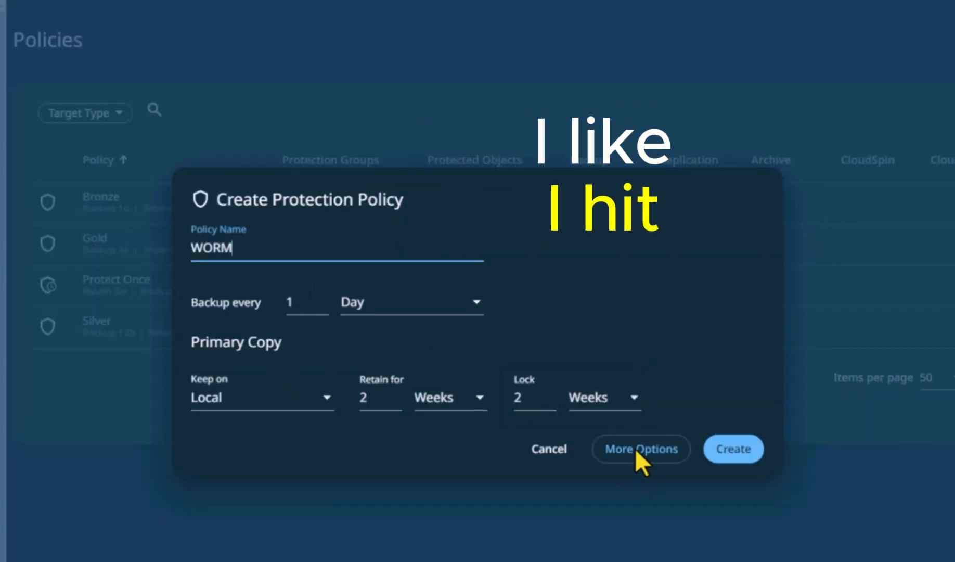
click(636, 449)
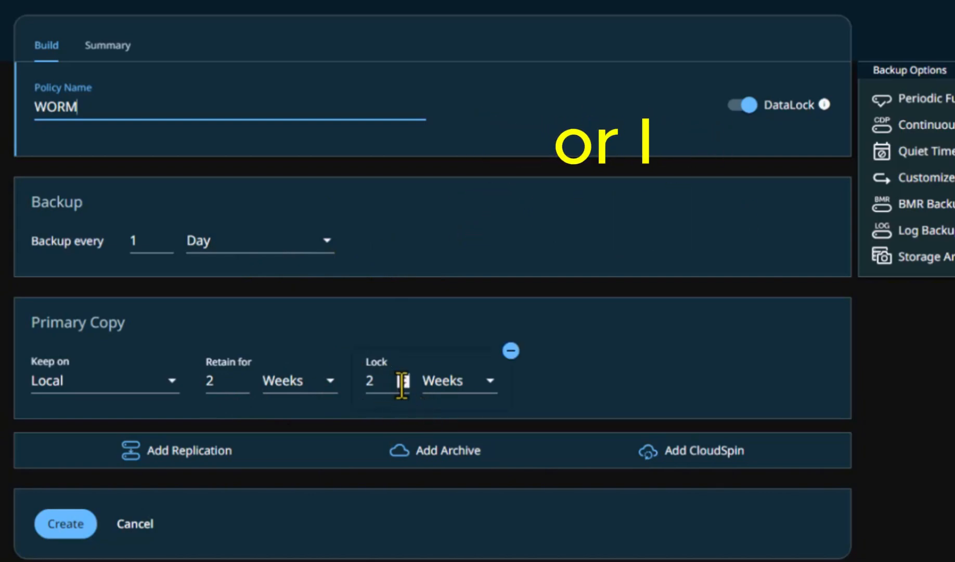
click(402, 385)
click(404, 374)
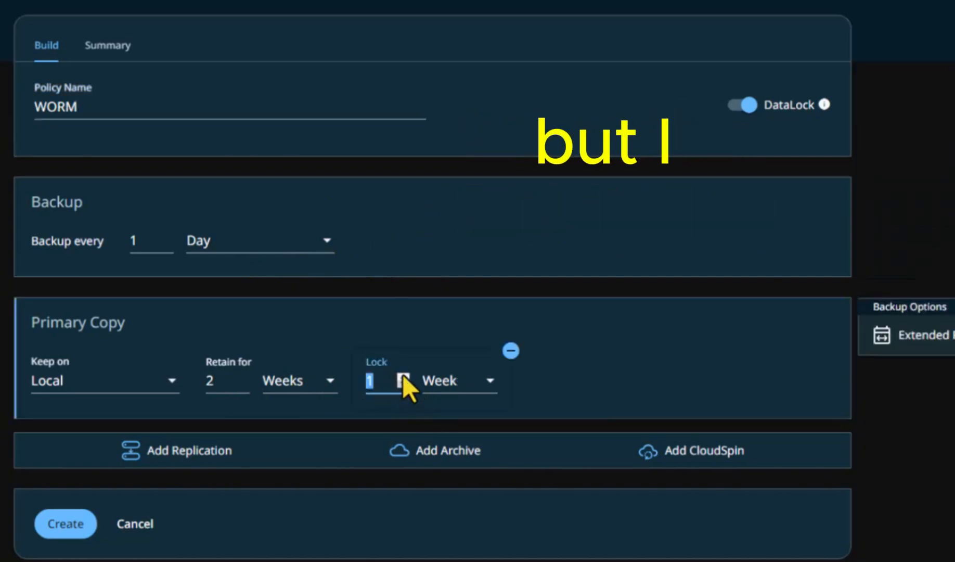
click(403, 376)
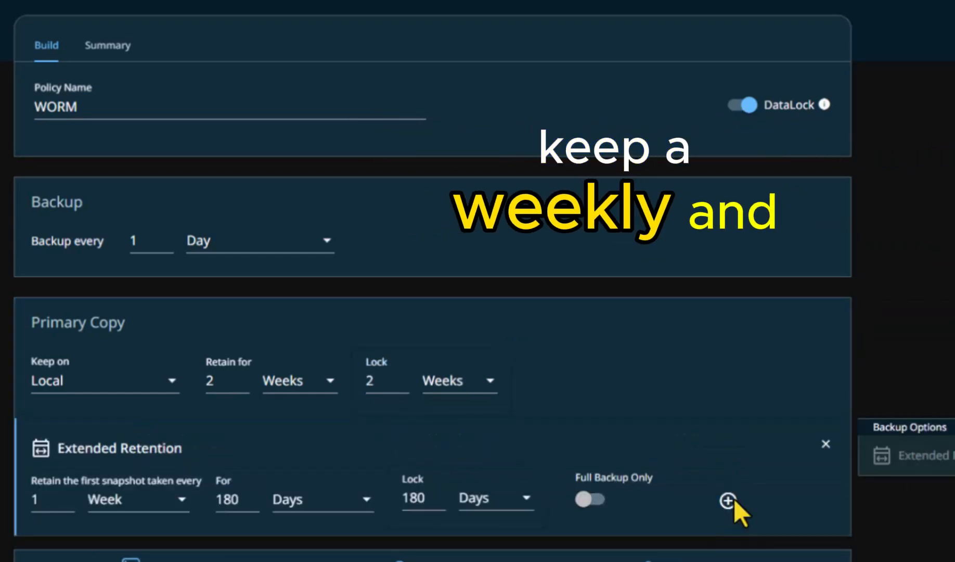
Step: Add extended retention: weekly snapshots kept and locked for 180 days, monthly ones kept for 12 months and locked for 1 month
click(729, 503)
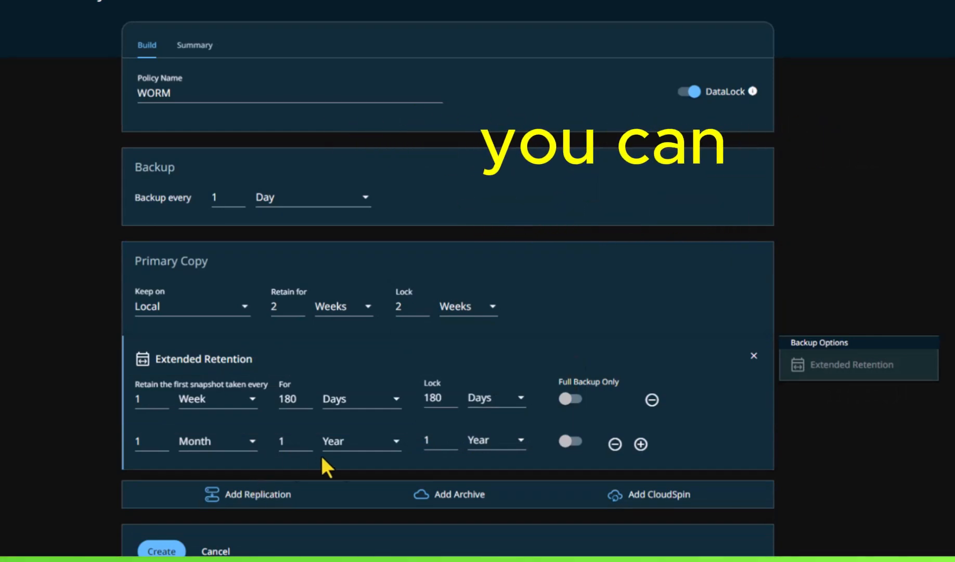
click(395, 442)
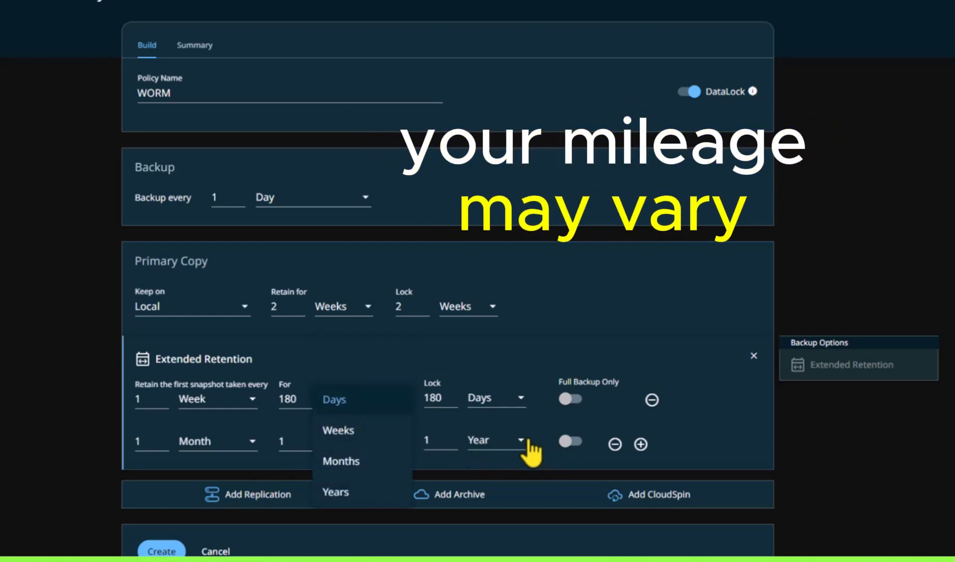
click(520, 441)
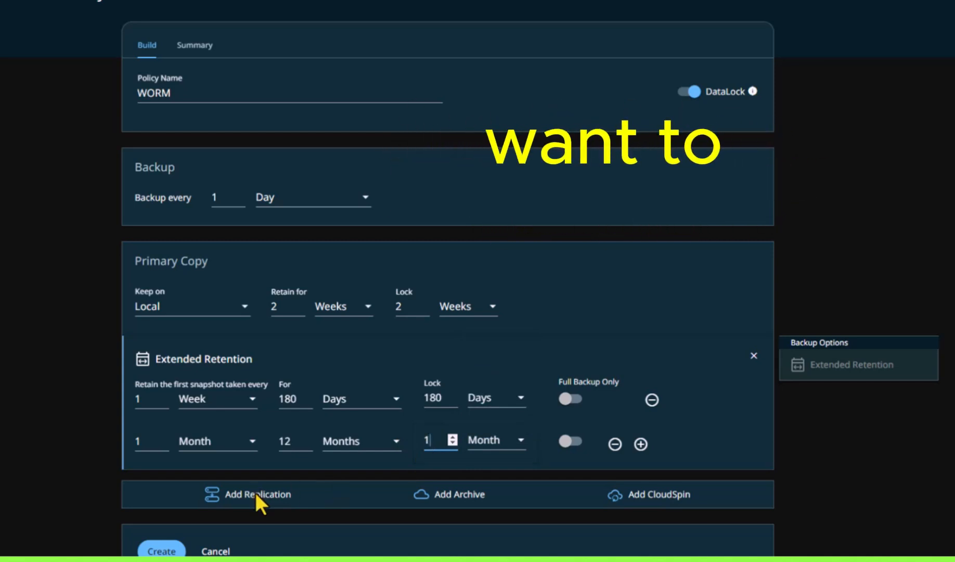
click(453, 497)
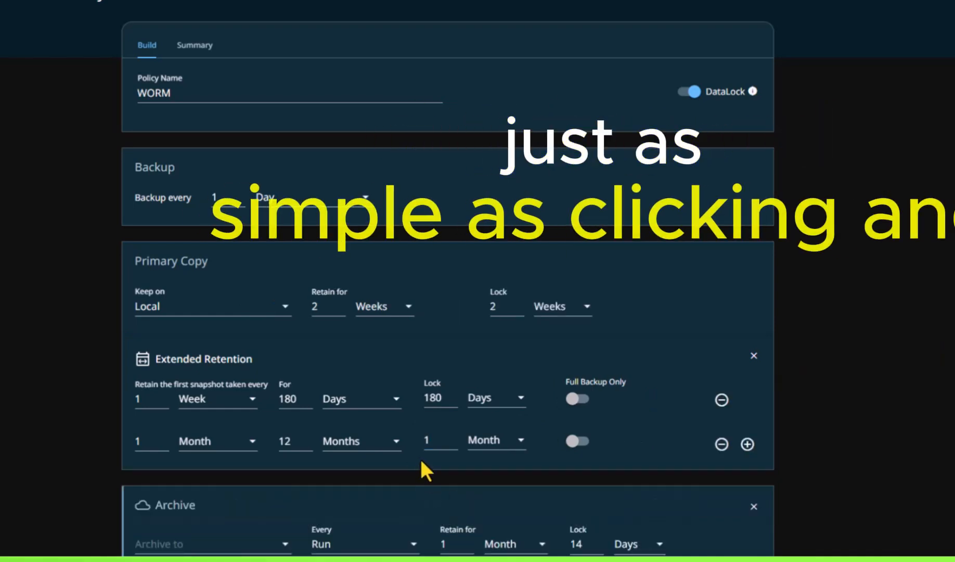
scroll(422, 462, down, 3)
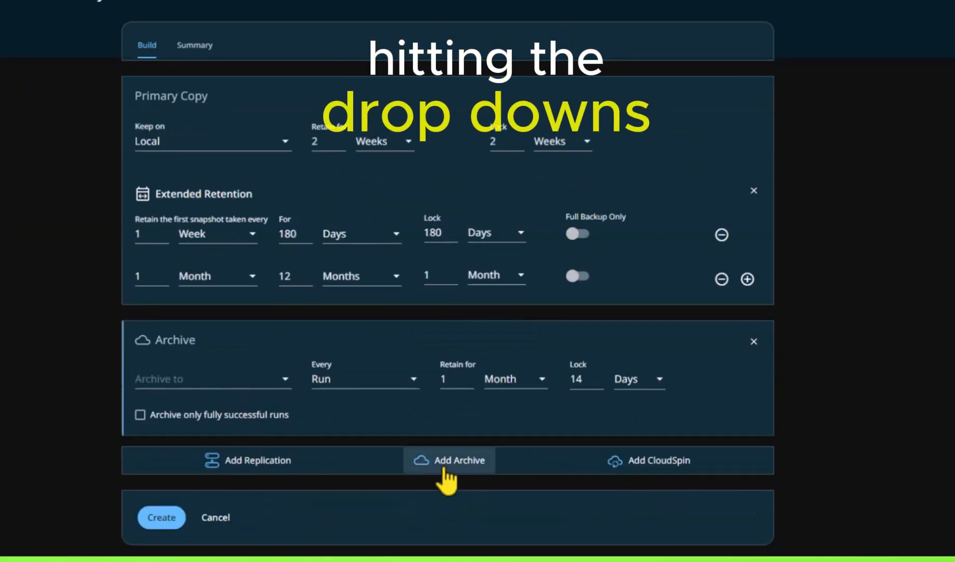
click(460, 459)
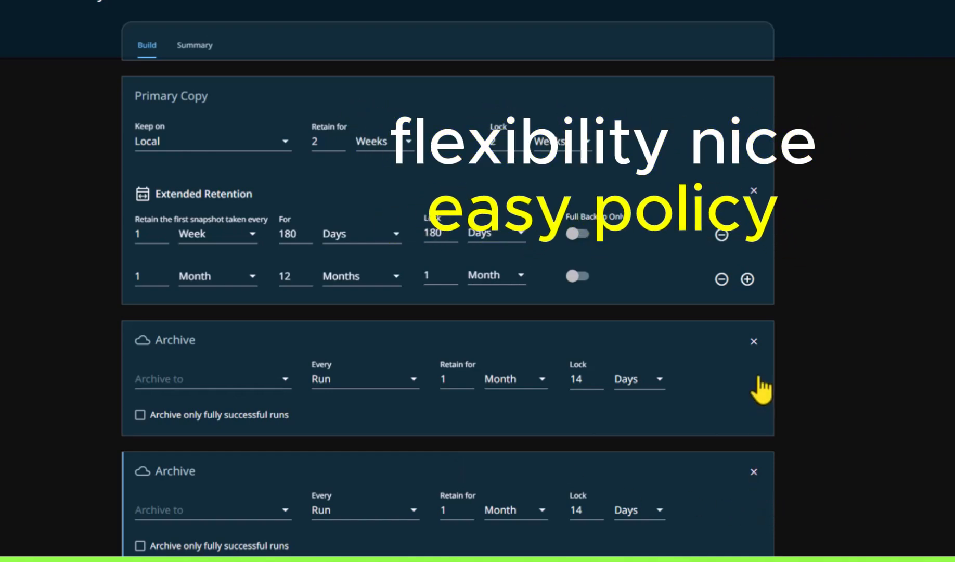
scroll(754, 364, up, 3)
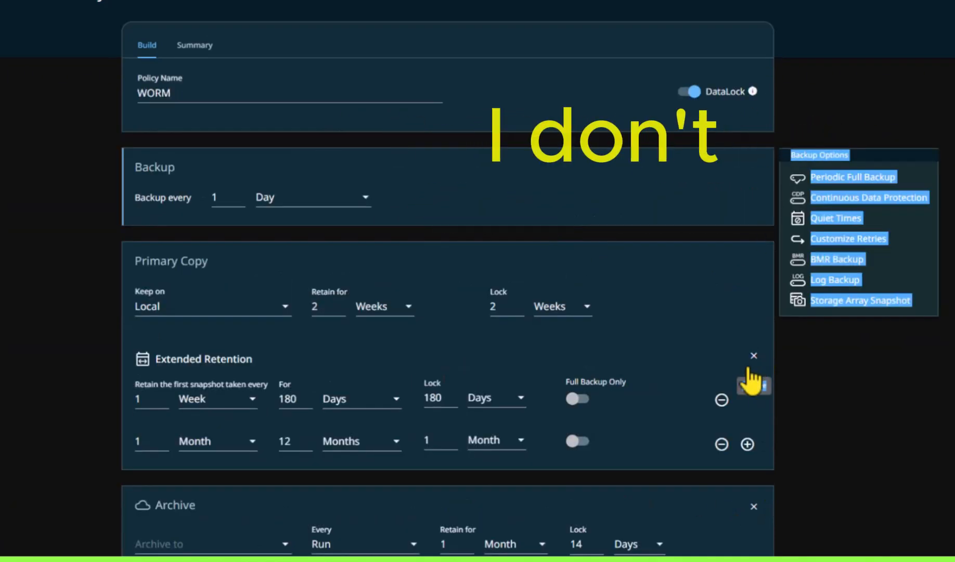
click(754, 501)
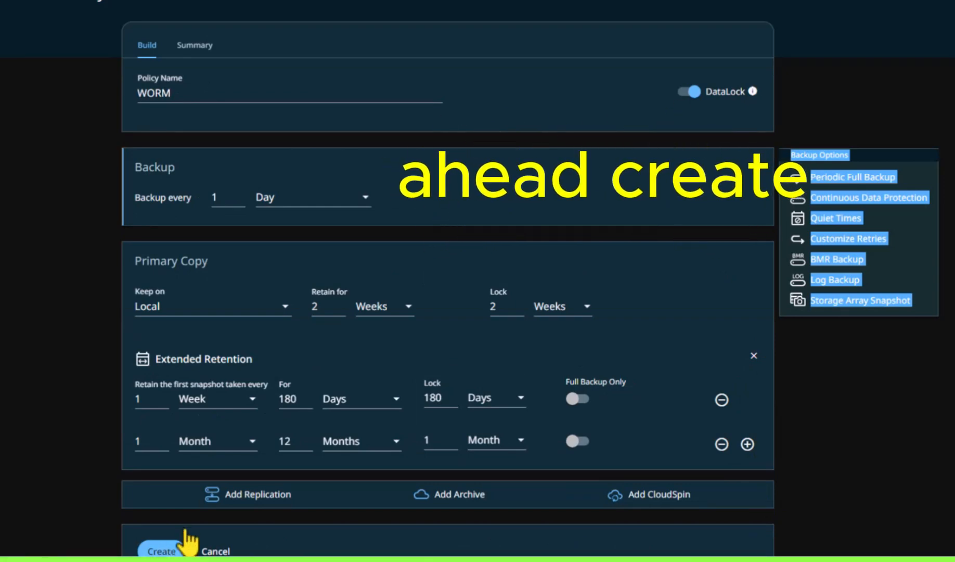
Step: Create the WORM policy and open the Win-block protection group for editing
click(185, 532)
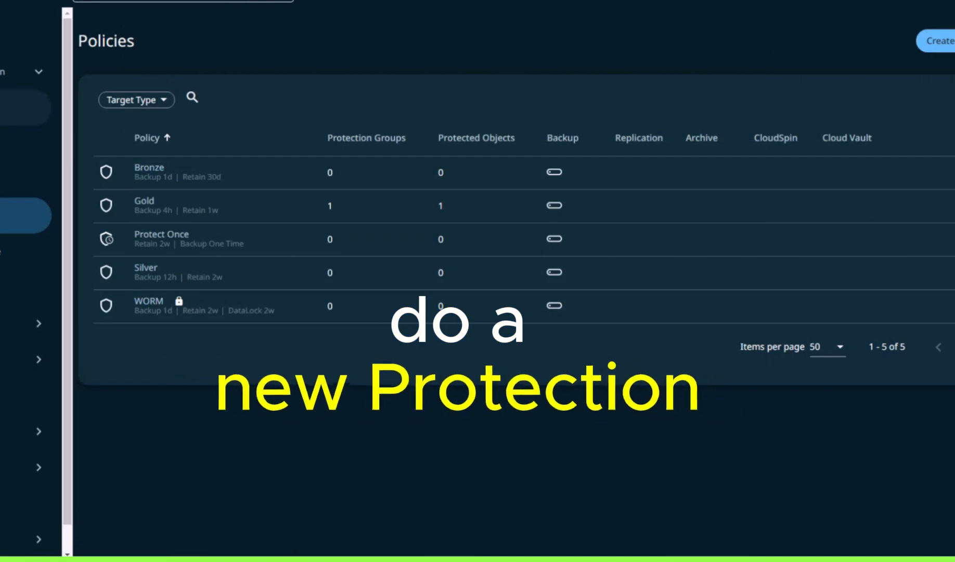
click(5, 108)
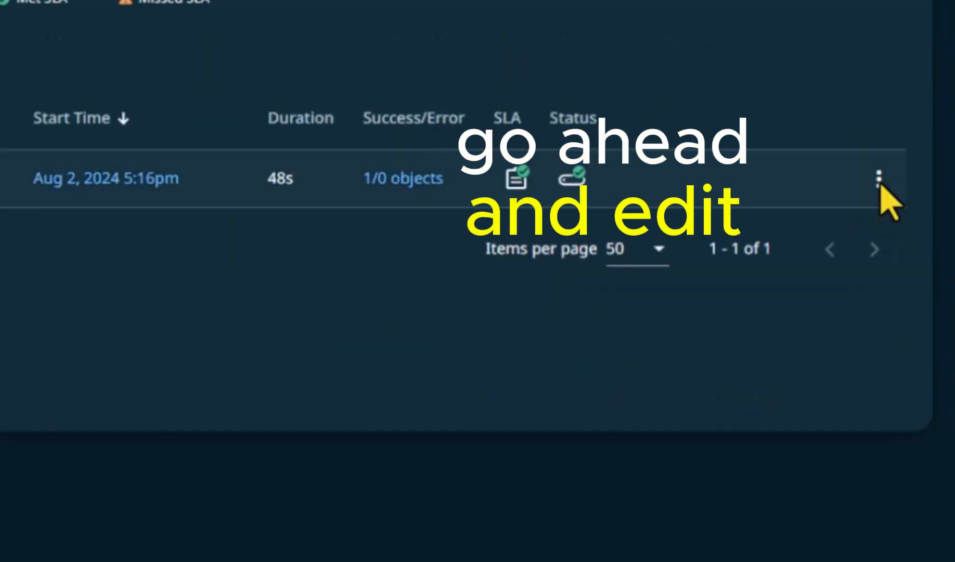
click(879, 181)
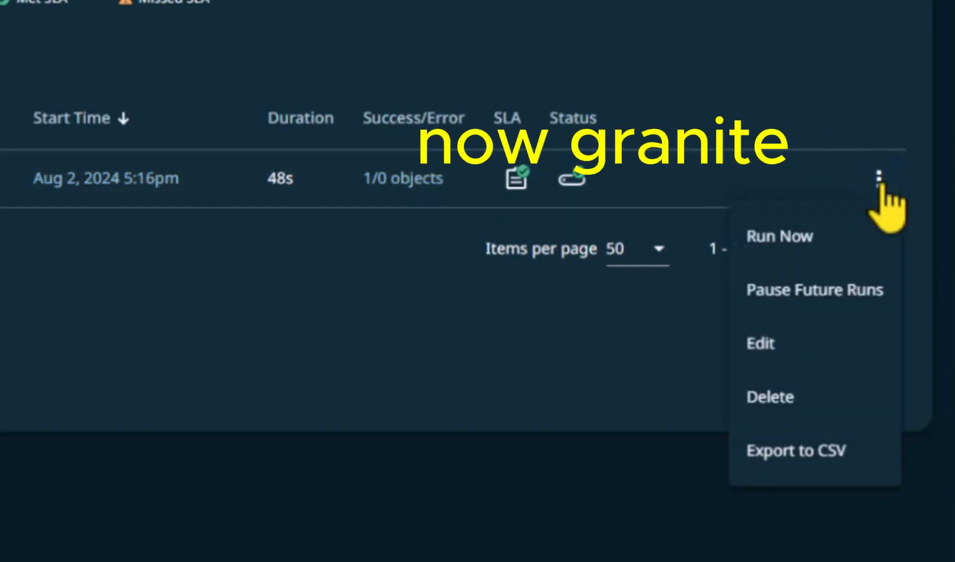
click(769, 350)
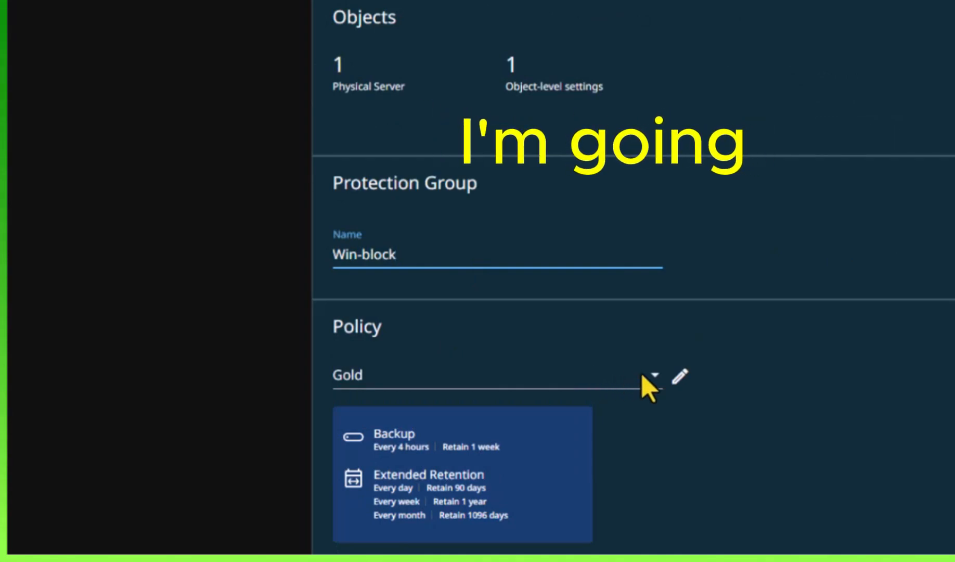
Step: Assign the WORM policy to the Win-block protection group and save the group
click(654, 378)
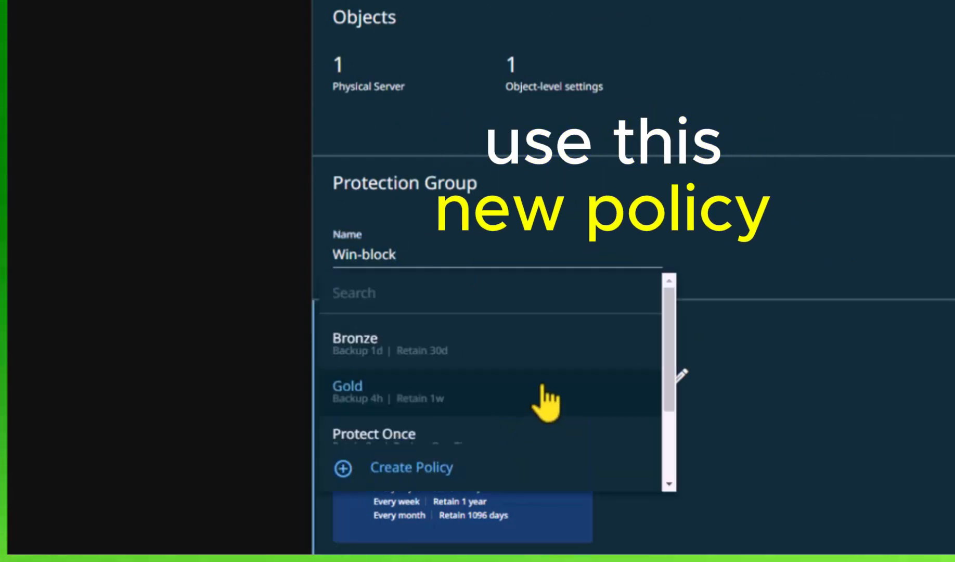
scroll(655, 383, down, 3)
click(394, 433)
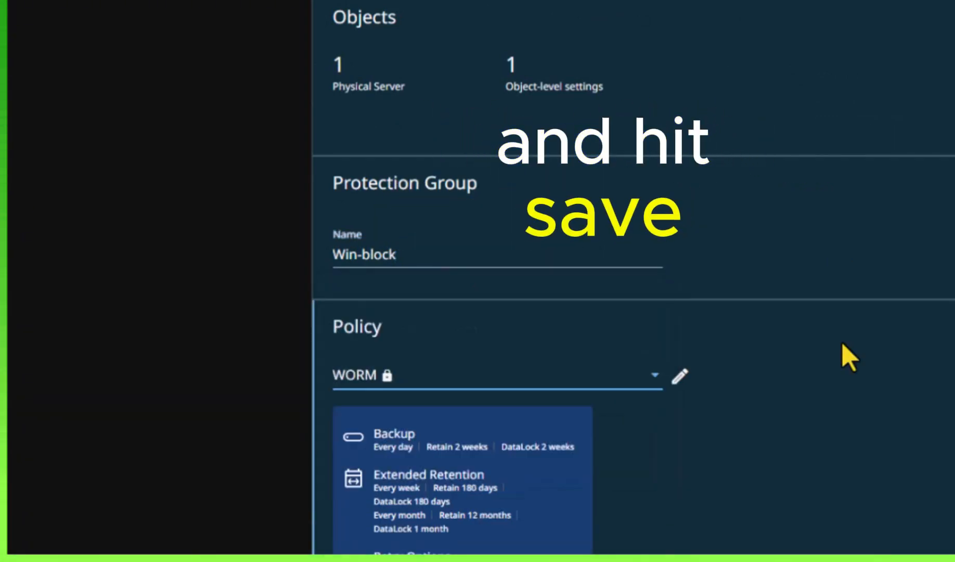
scroll(843, 356, down, 10)
click(338, 523)
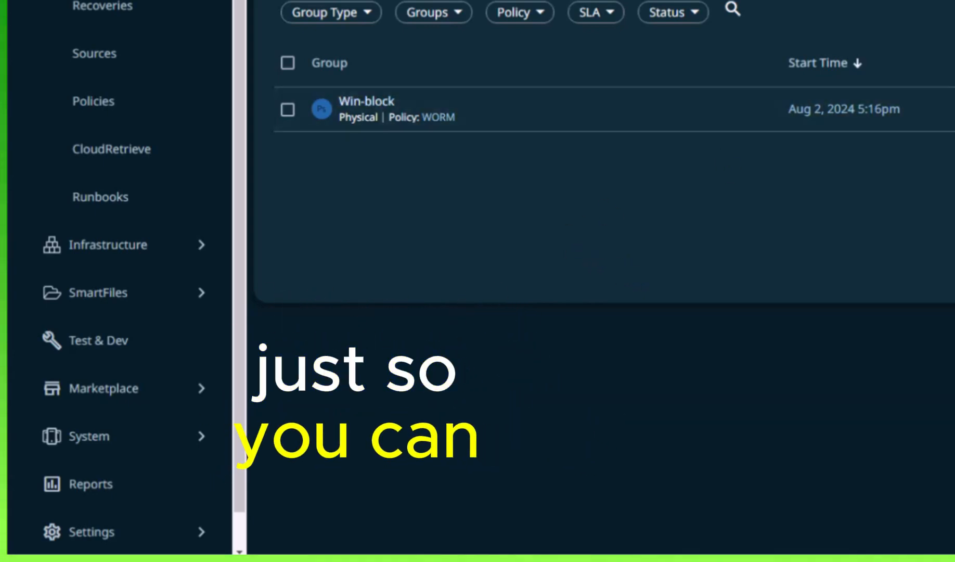
Step: Start an immediate backup run of the Win-block protection group
click(896, 315)
click(831, 360)
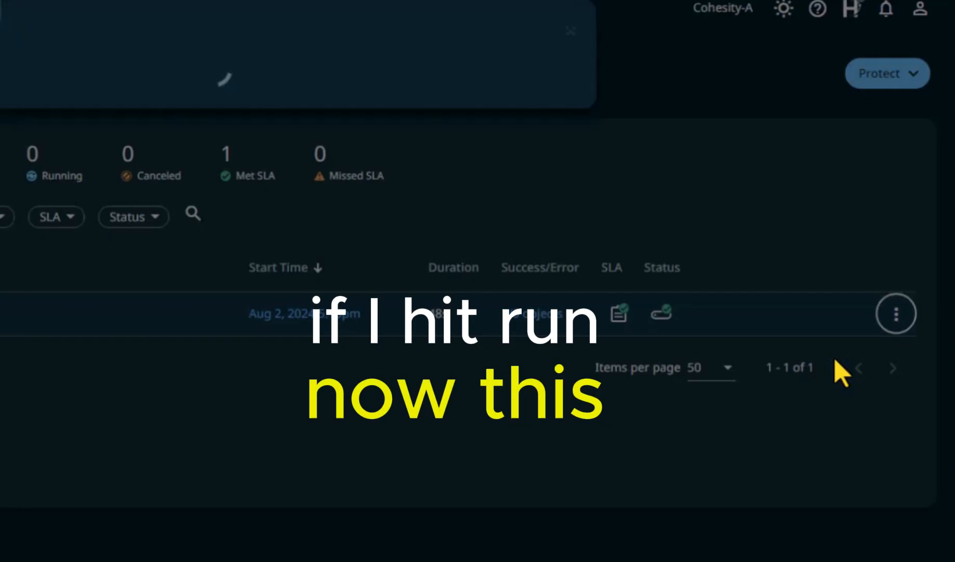
click(89, 486)
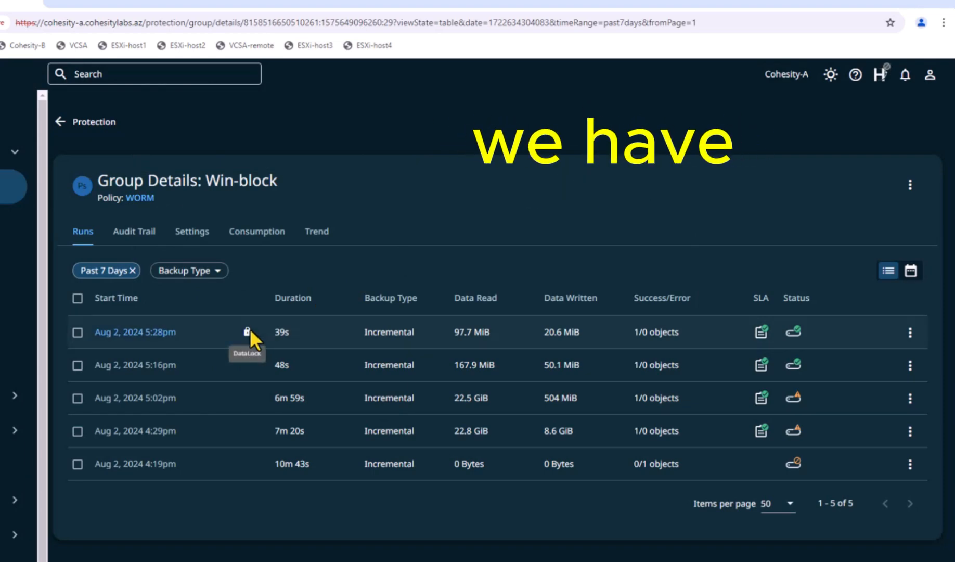
Step: Try to delete the local snapshots of the DataLock-protected Aug 2, 2024 5:28pm run of Win-block
click(77, 332)
click(143, 297)
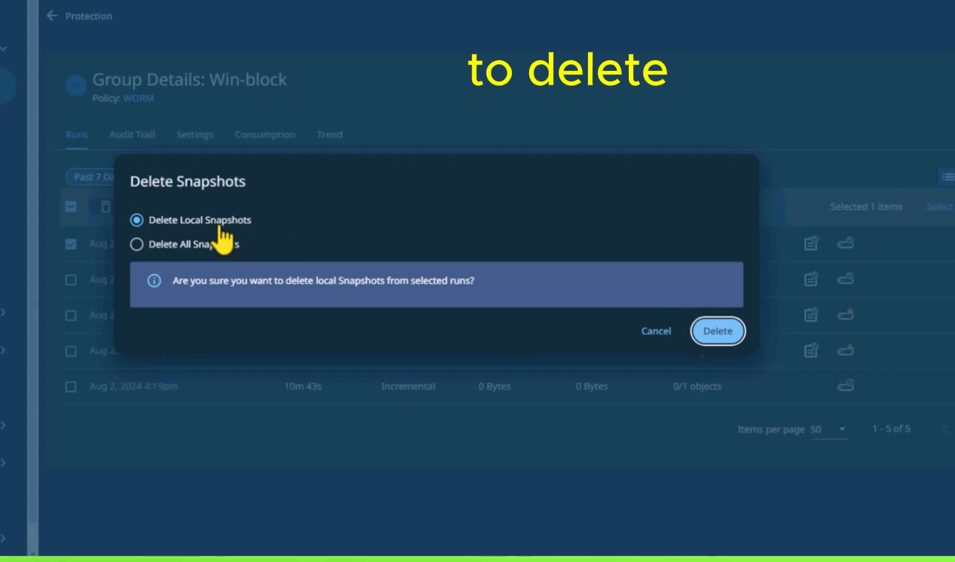
click(714, 331)
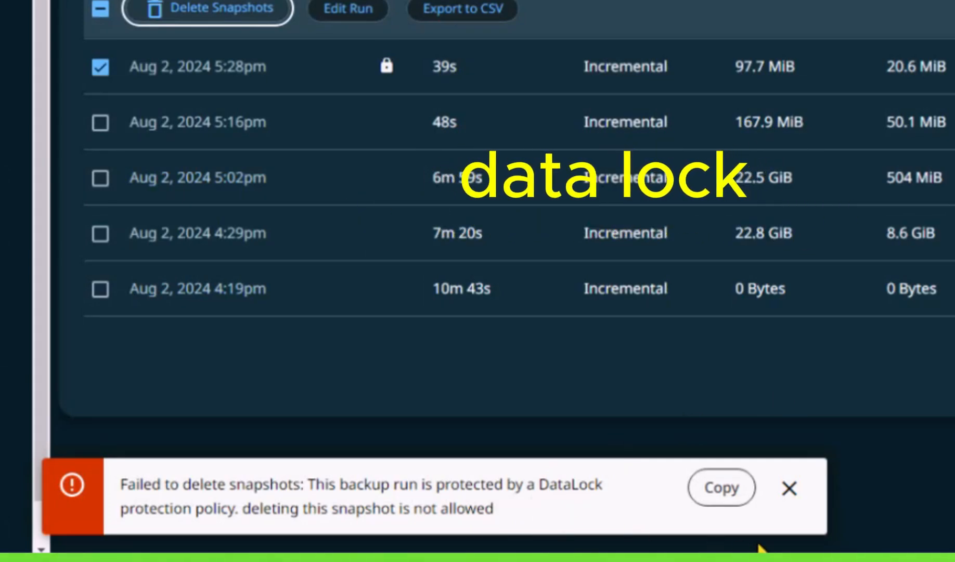
click(789, 489)
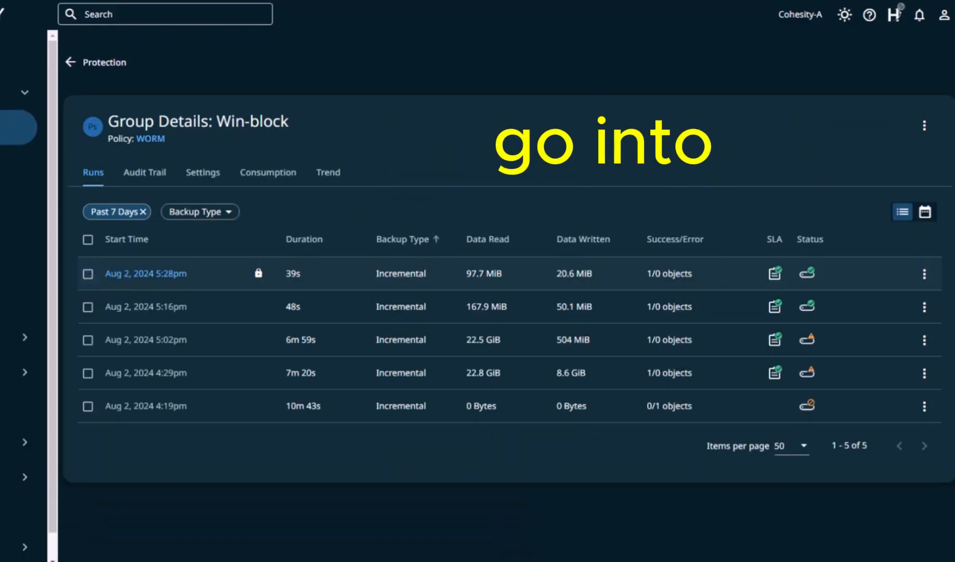
Step: Check which user account is signed in to the cluster
click(944, 15)
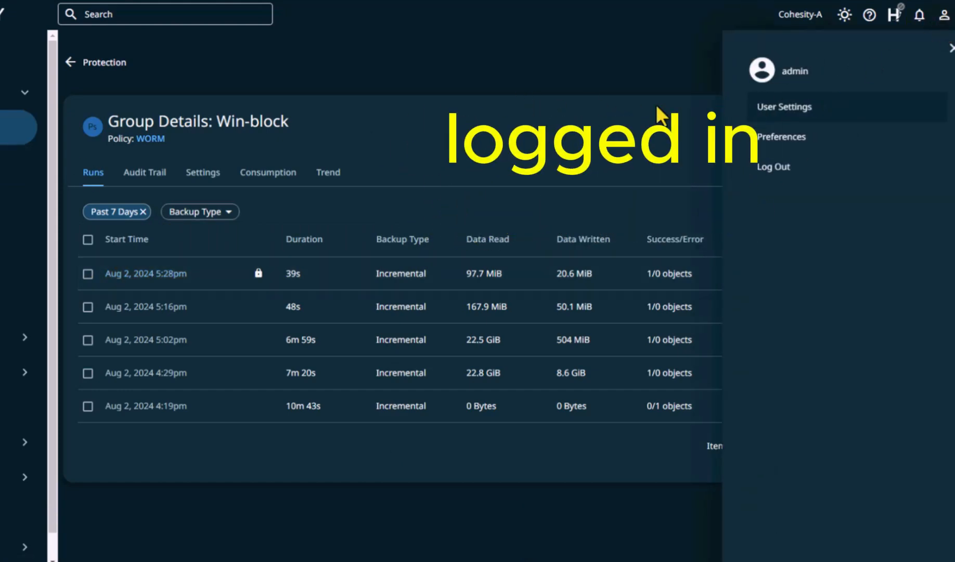
click(951, 49)
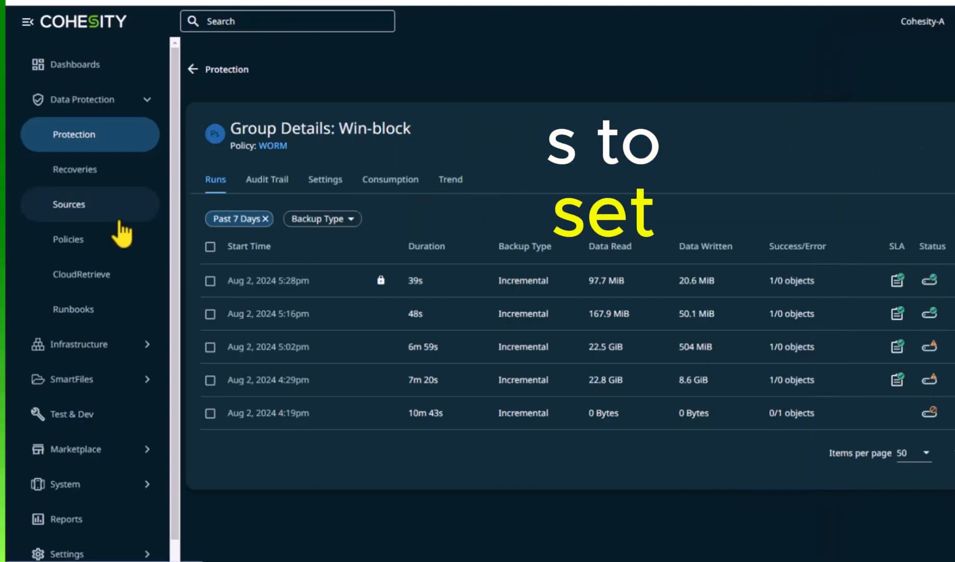
Step: Open the WORM policy for editing and examine who may change its DataLock setting
click(104, 241)
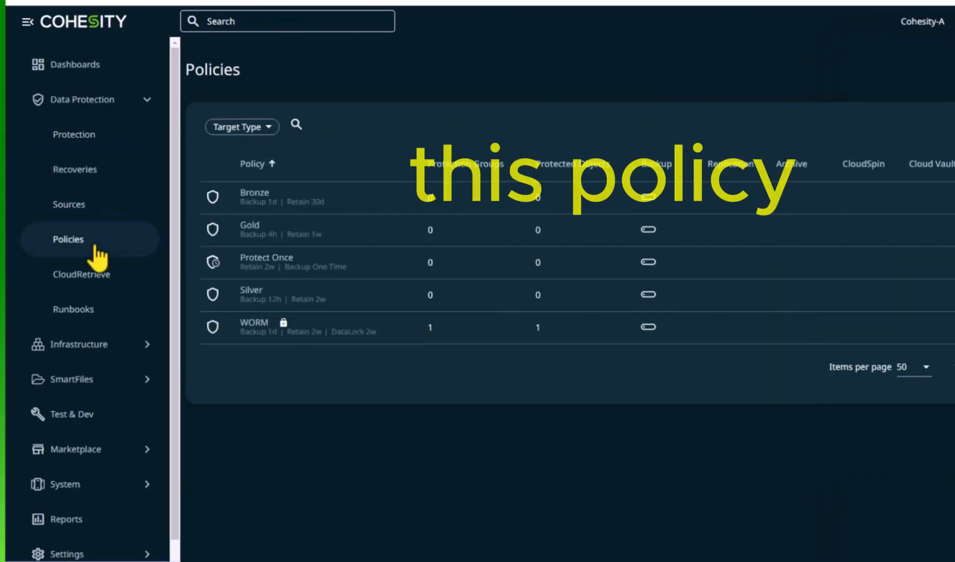
click(911, 346)
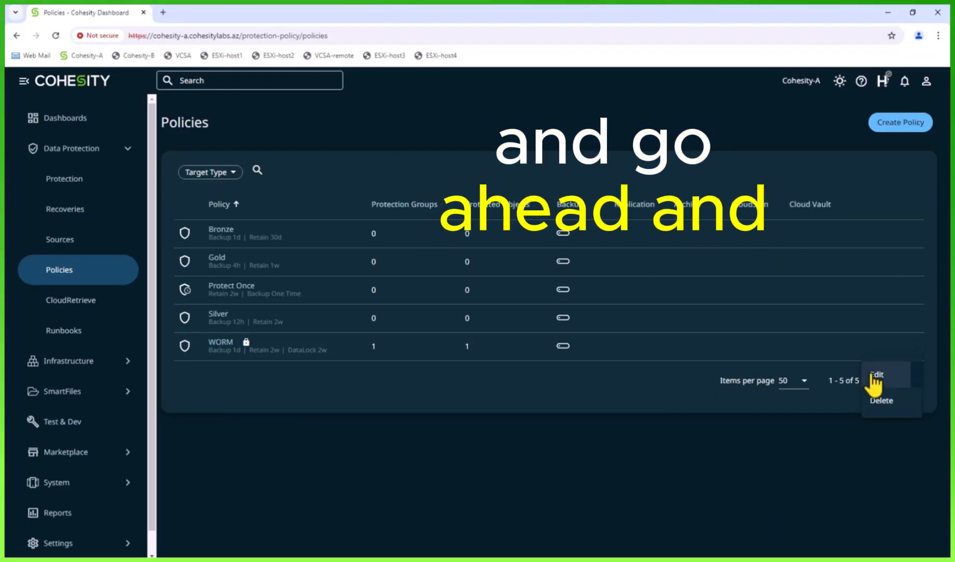
click(874, 375)
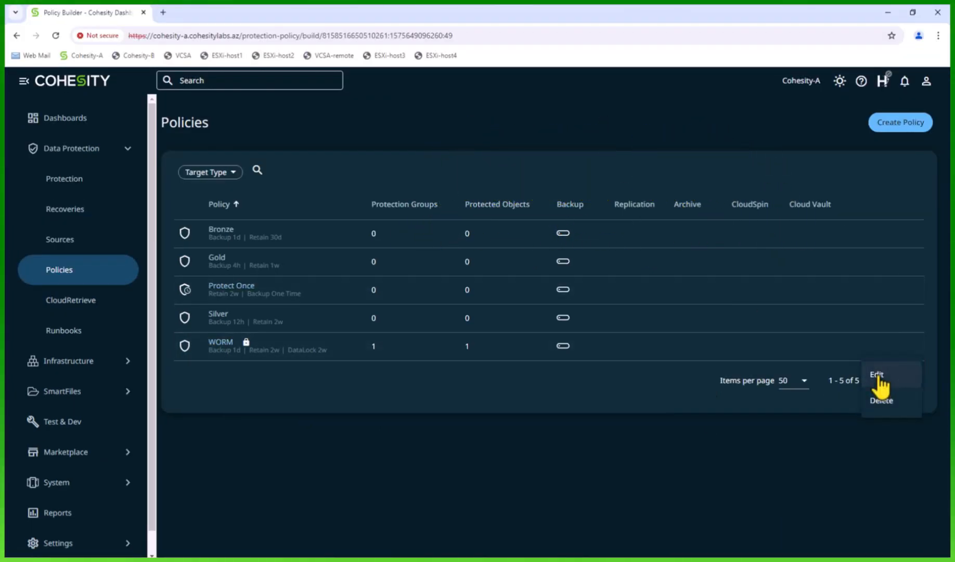
click(878, 376)
mouse_move(680, 168)
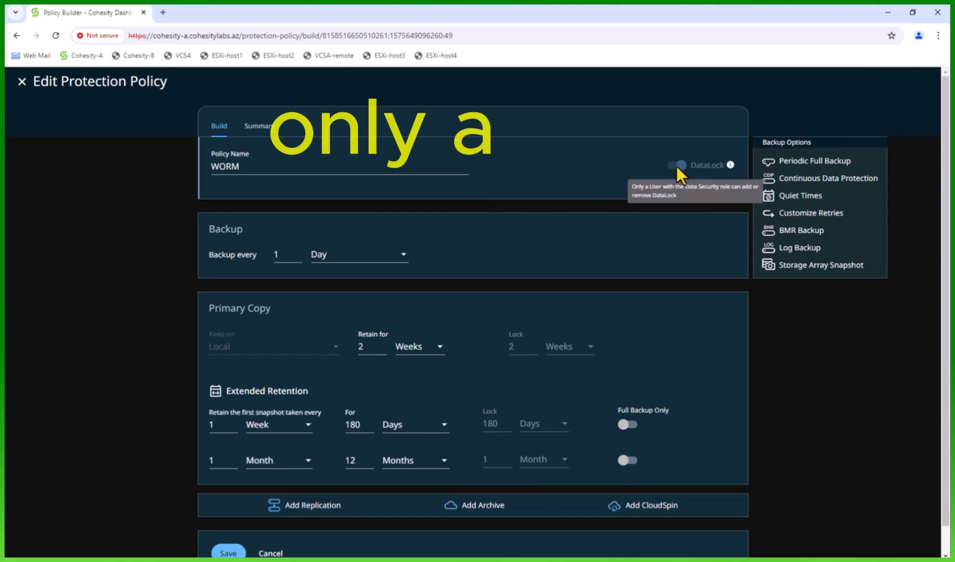